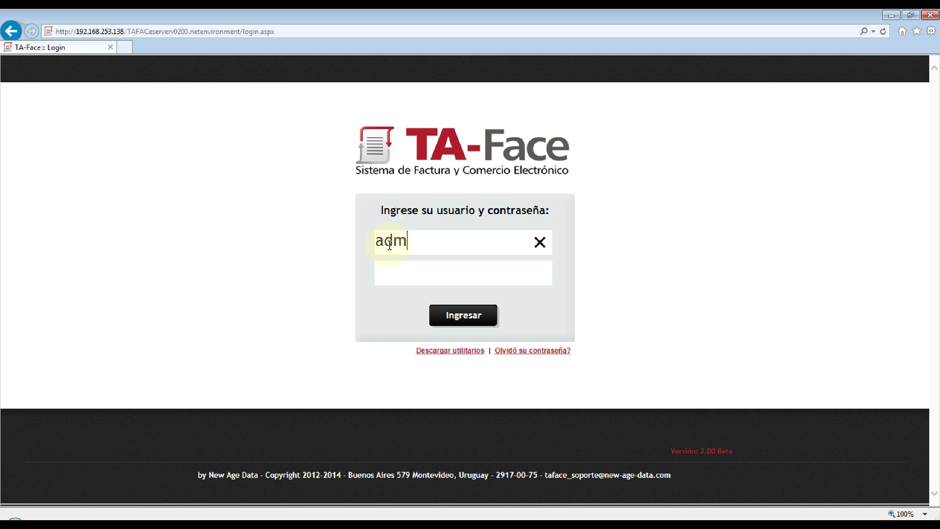
# Sign in to TA-Face with the administrator user name and its password
pyautogui.write('rador')
pyautogui.press('Tab')
pyautogui.write('admini')
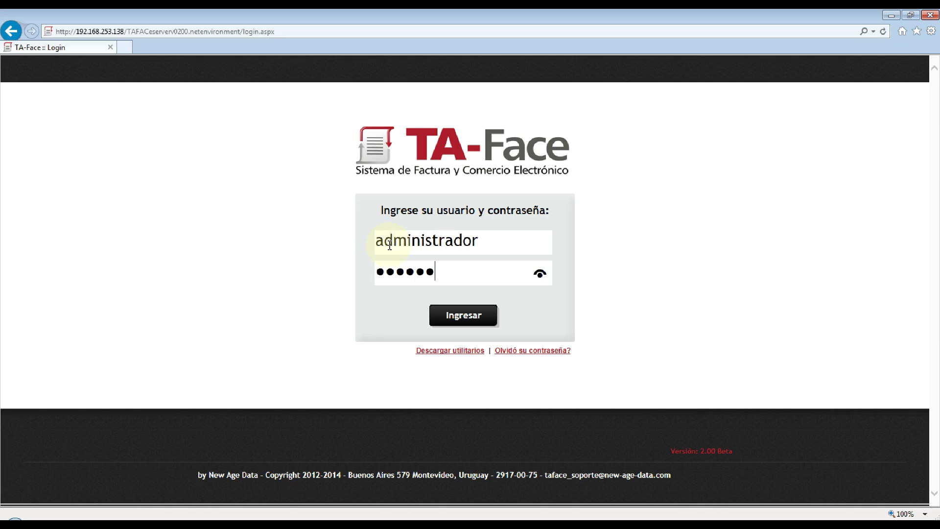
pyautogui.click(445, 318)
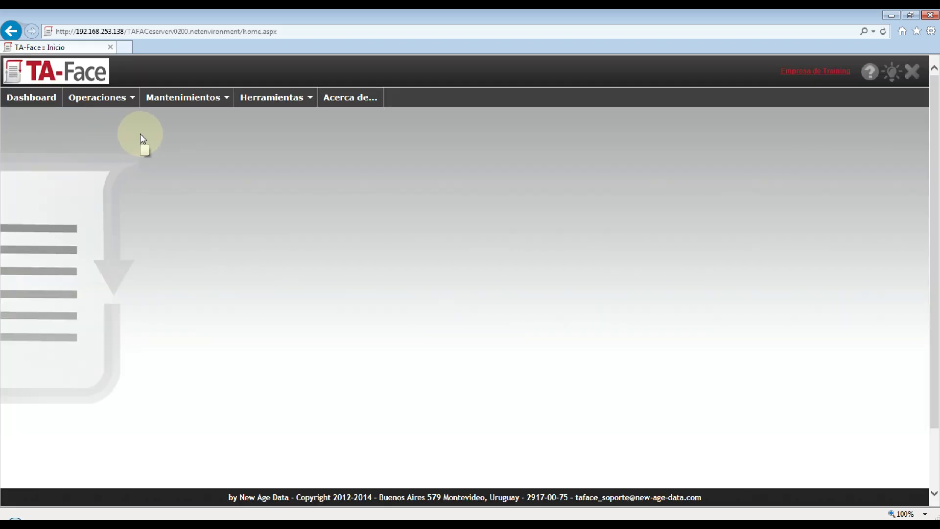
# Open the Mantenimiento de Empresas list via Mantenimientos > Empresas (Emisores)
pyautogui.moveTo(168, 99)
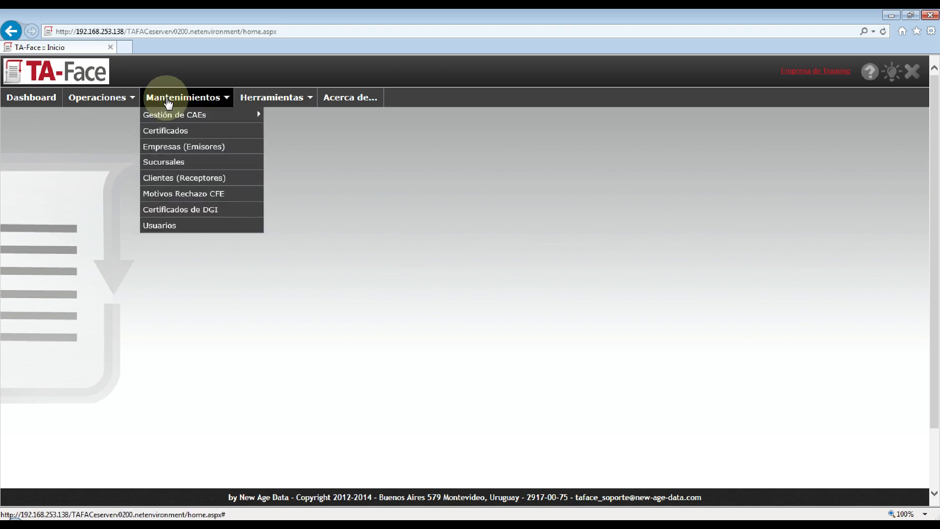
pyautogui.click(170, 148)
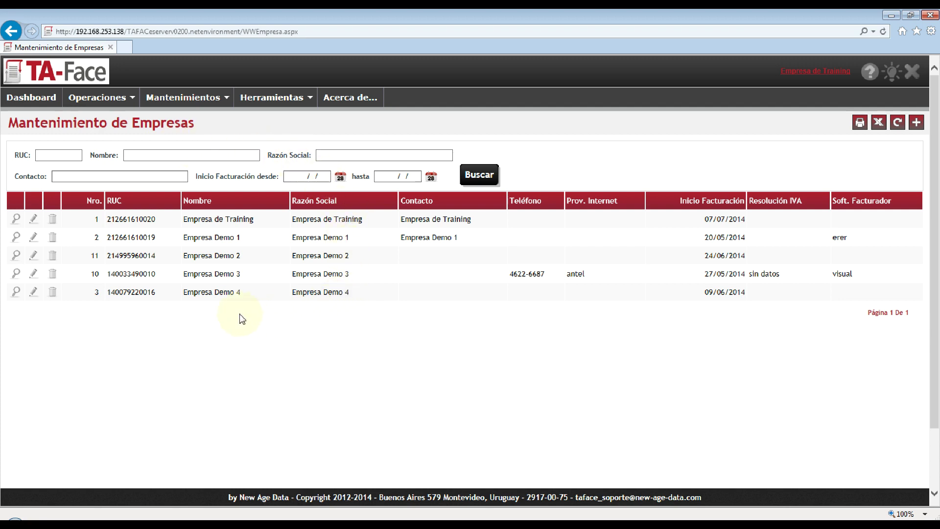
pyautogui.click(52, 155)
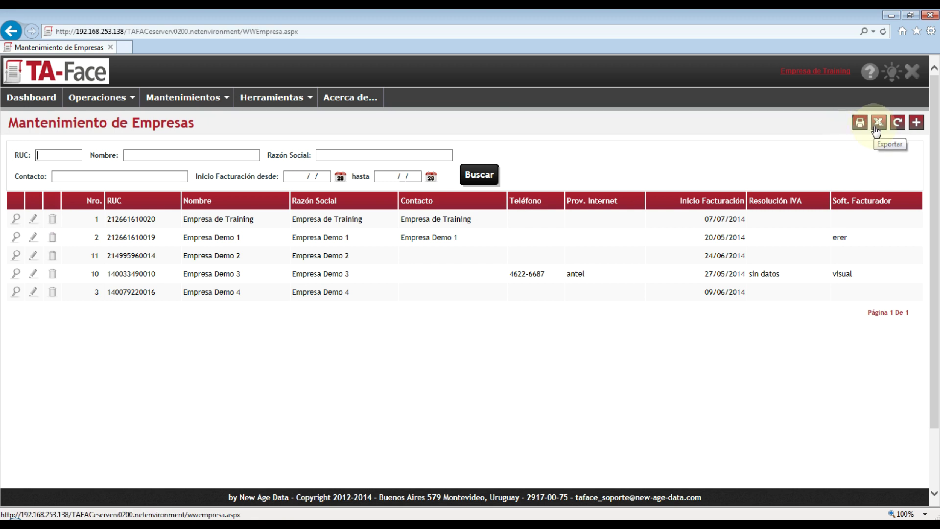
# Start a new company record numbered 100 and enter its RUC tax number
pyautogui.click(916, 128)
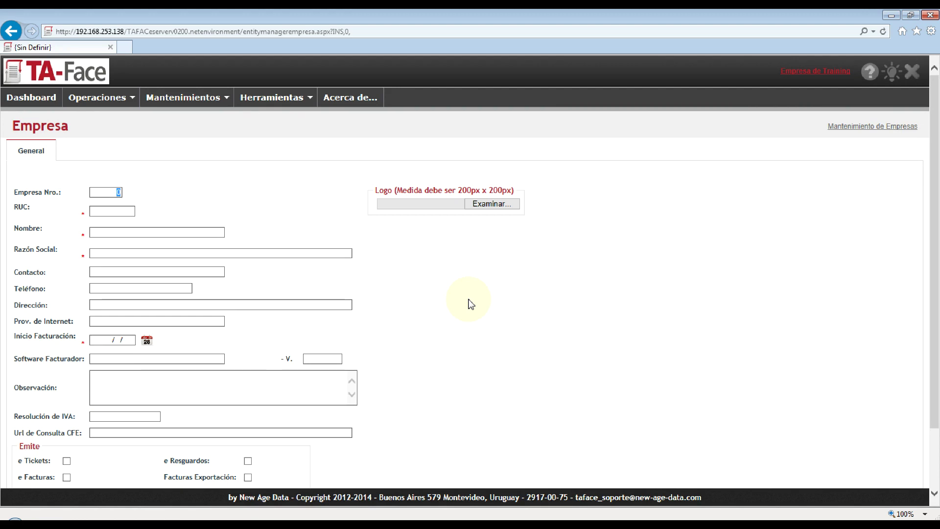
pyautogui.write('100')
pyautogui.press('Tab')
pyautogui.press('Tab')
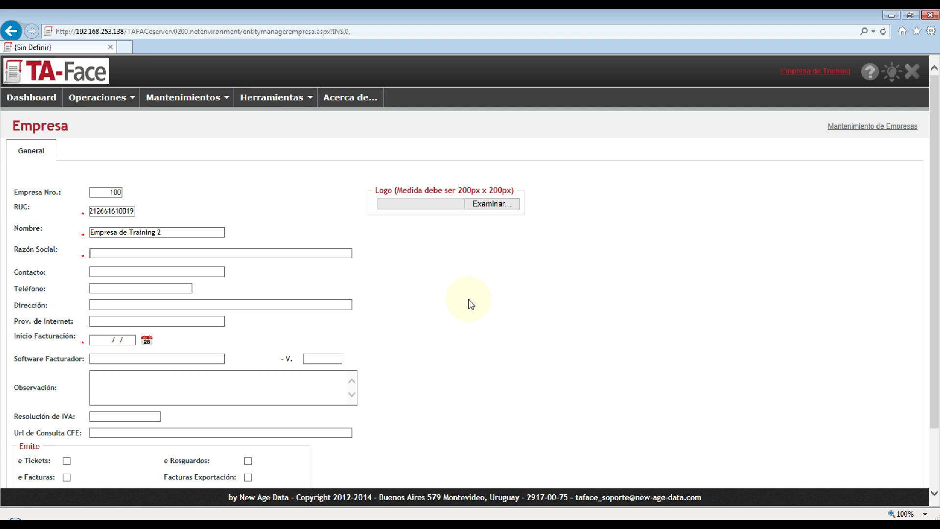
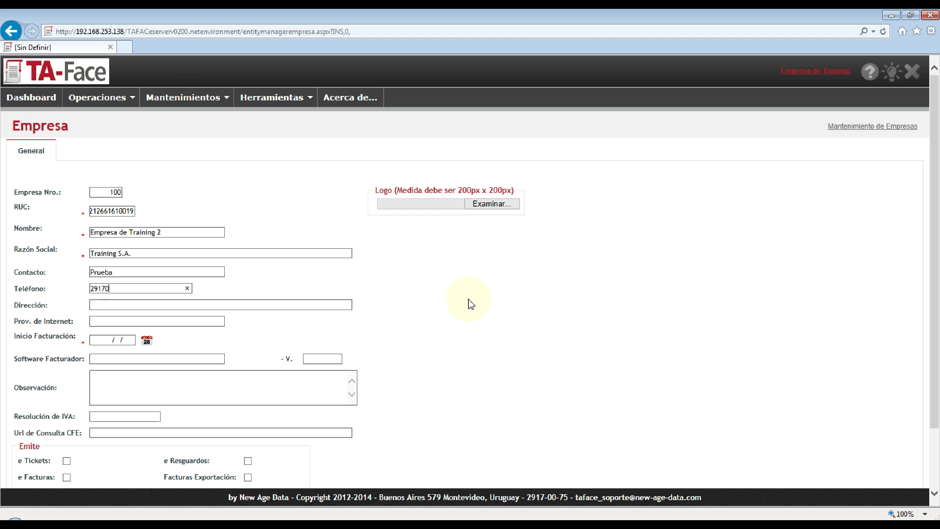
# Enter Empresa de Training 2, Training S.A, contact details, provider Antel and software VisualStore
pyautogui.press('Tab')
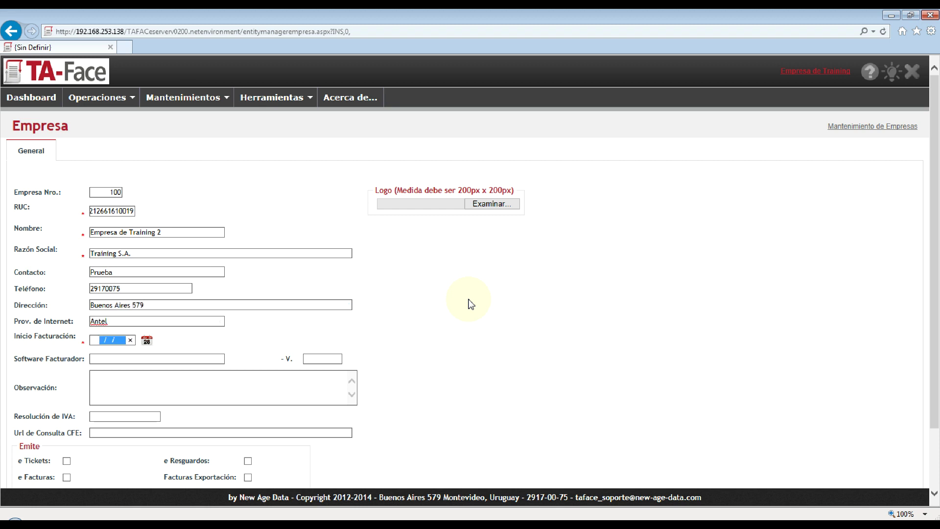
pyautogui.click(99, 357)
pyautogui.write('VisualStore')
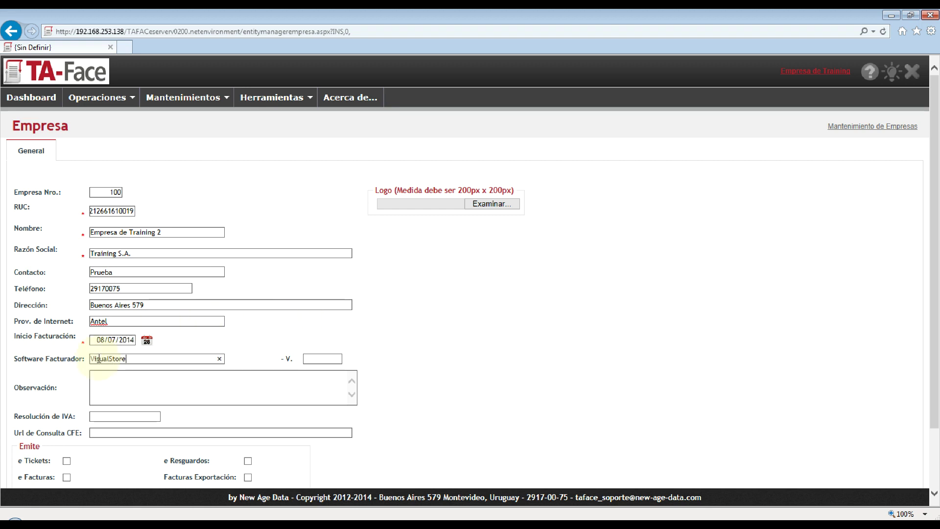
# Add the note 'Integracion por API .net' and VAT resolution 22157/2014
pyautogui.press('Tab')
pyautogui.scroll(-2, 448, 431)
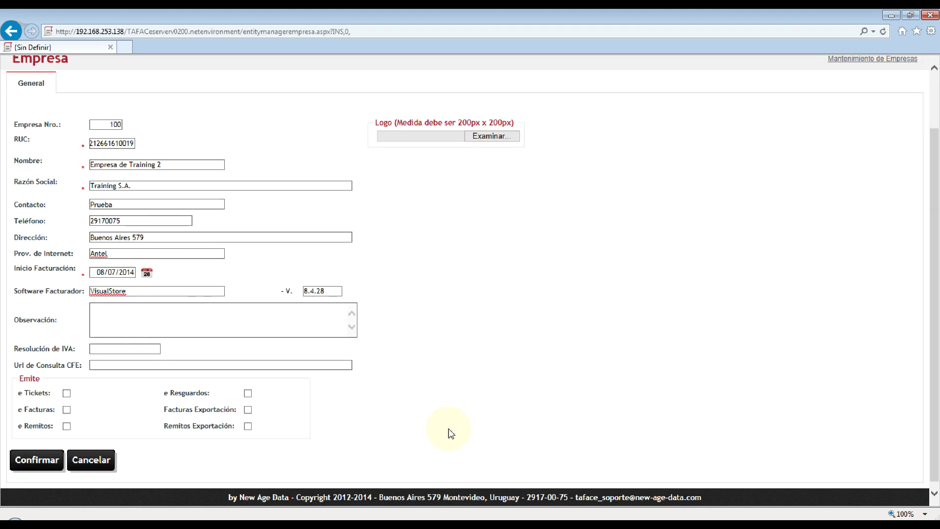
pyautogui.write('Integracion por API .net')
pyautogui.press('Tab')
pyautogui.write('22157/2014')
# Paste the CFE query URL and mark the company as issuing e-Tickets
pyautogui.press('Tab')
pyautogui.write('www.taface.com.uy/consultacfe')
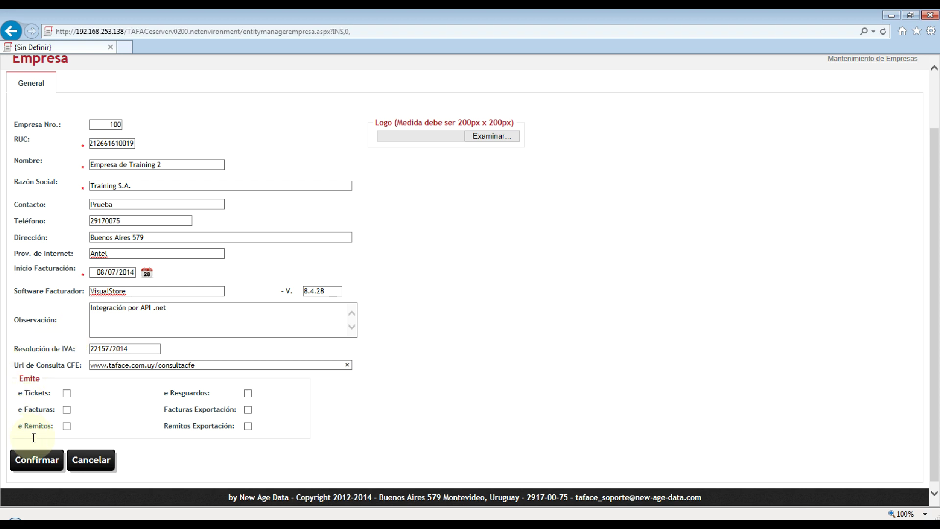
pyautogui.click(66, 392)
# Skip choosing a logo and save company 100, Empresa de Training 2
pyautogui.click(495, 139)
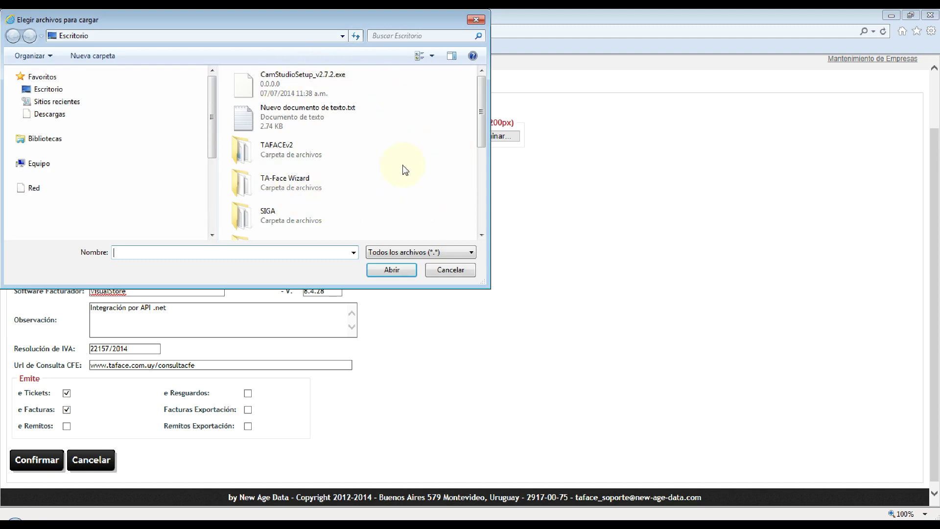
pyautogui.click(442, 271)
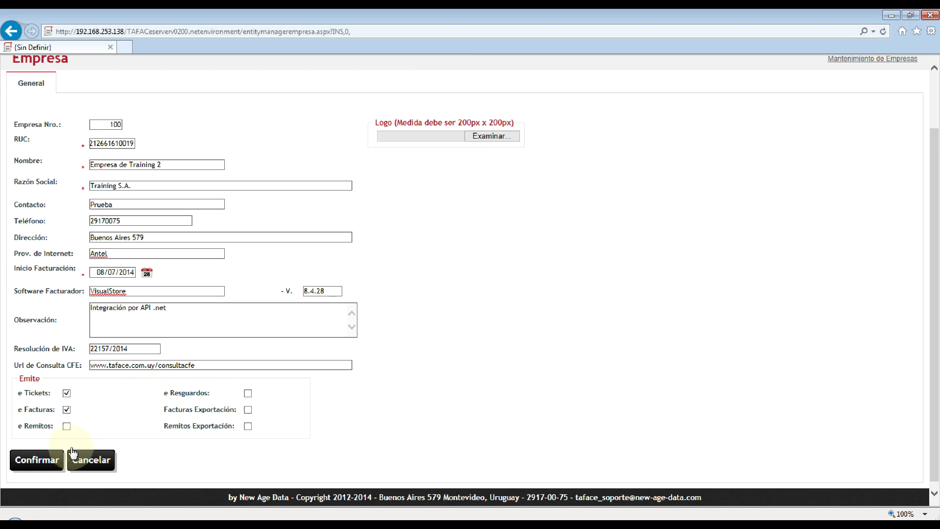
pyautogui.click(46, 463)
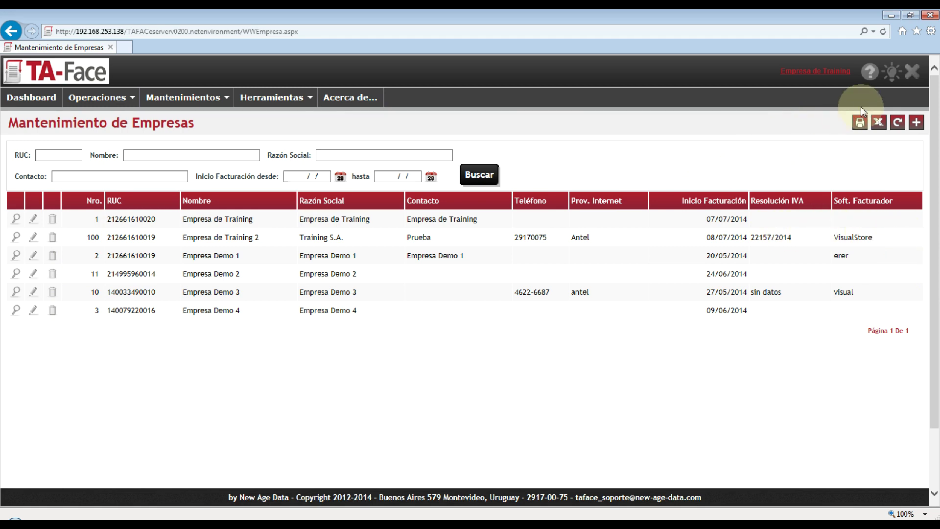
# Make Empresa de Training 2 the active company and dismiss the missing-parameters warning
pyautogui.click(835, 73)
pyautogui.click(469, 288)
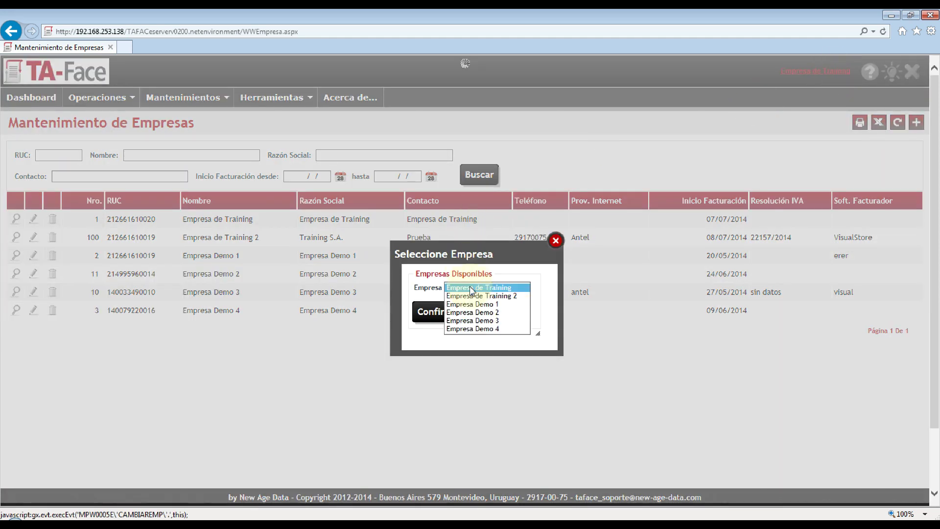
pyautogui.click(472, 296)
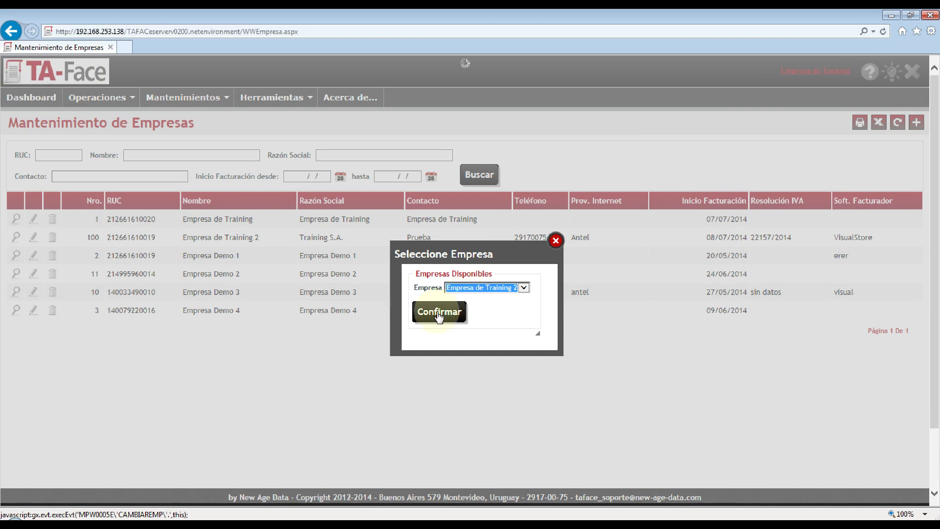
pyautogui.click(438, 313)
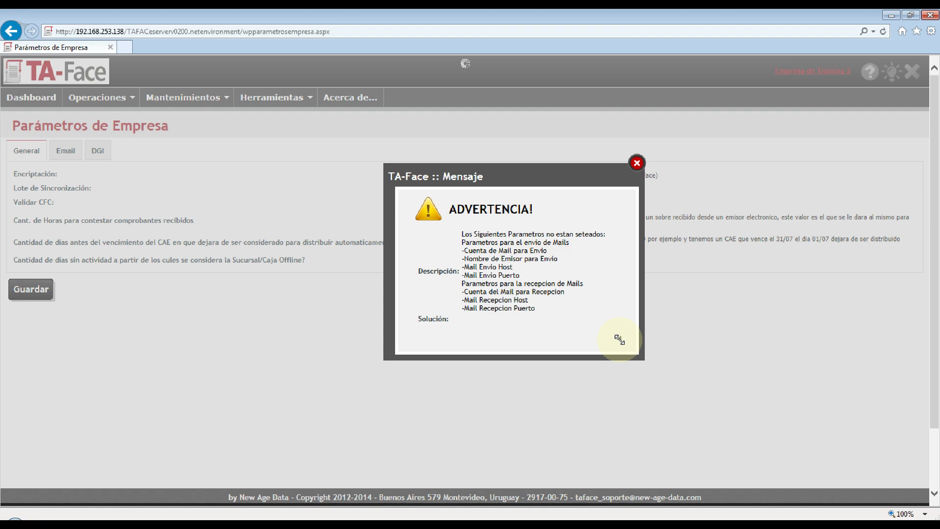
pyautogui.press('Escape')
# On the Email tab, give the notifications account a placeholder address and user 'a'
pyautogui.click(59, 153)
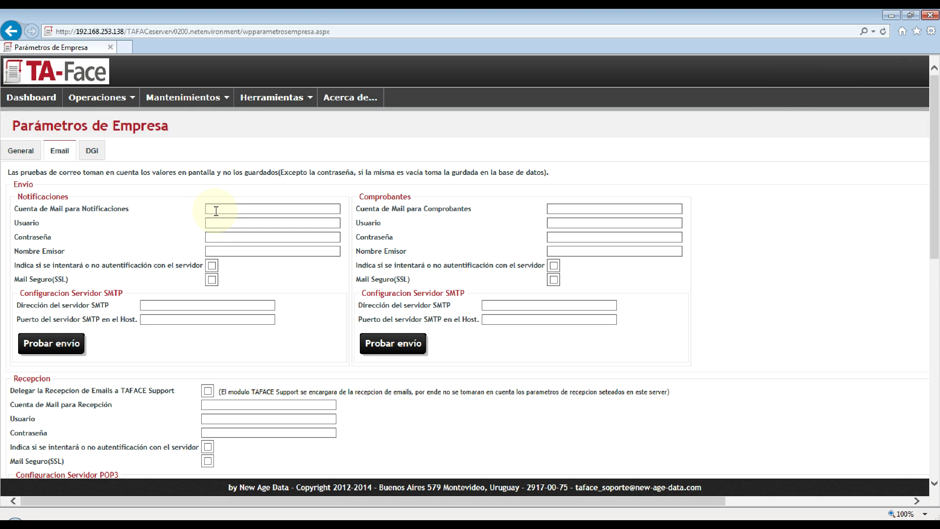
pyautogui.click(216, 210)
pyautogui.write('a@a.com')
pyautogui.press('Tab')
pyautogui.write('a')
pyautogui.press('Tab')
pyautogui.press('Tab')
pyautogui.press('Tab')
pyautogui.write('a')
pyautogui.press('Tab')
pyautogui.write('a')
pyautogui.press('Tab')
pyautogui.press('Tab')
# Enter a placeholder address for the receiving mail account
pyautogui.click(230, 404)
pyautogui.write('a@a.com')
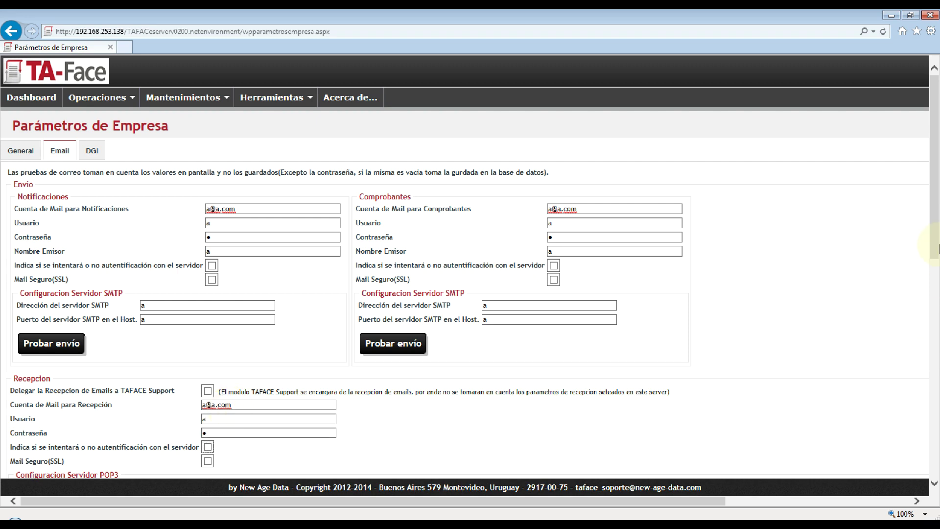
pyautogui.moveTo(936, 247); pyautogui.dragTo(936, 283)
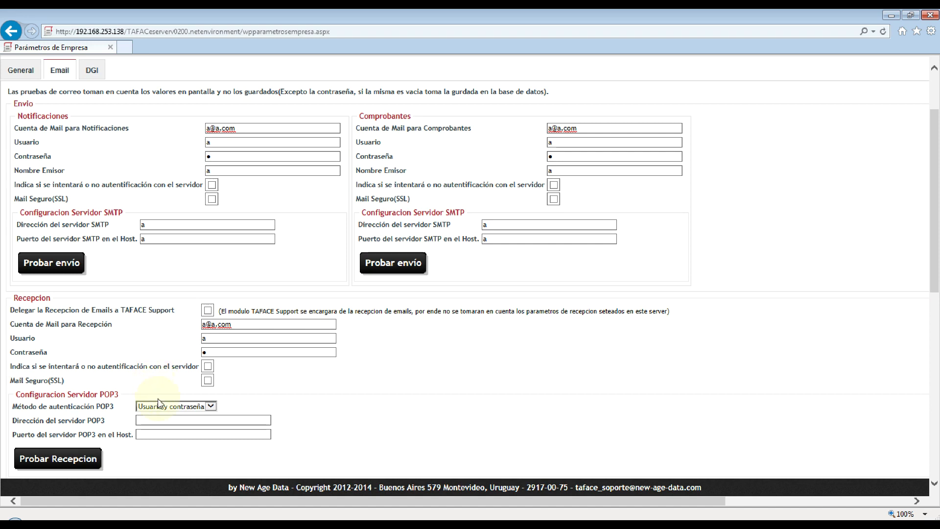
# Set the POP3 server address and port to placeholder value 'a'
pyautogui.click(158, 418)
pyautogui.write('a')
pyautogui.click(145, 434)
pyautogui.write('a')
pyautogui.moveTo(936, 271); pyautogui.dragTo(916, 426)
# Fill the recipient boxes with 'a' and save the email parameters
pyautogui.click(297, 203)
pyautogui.write('a')
pyautogui.press('Tab')
pyautogui.write('a')
pyautogui.press('Tab')
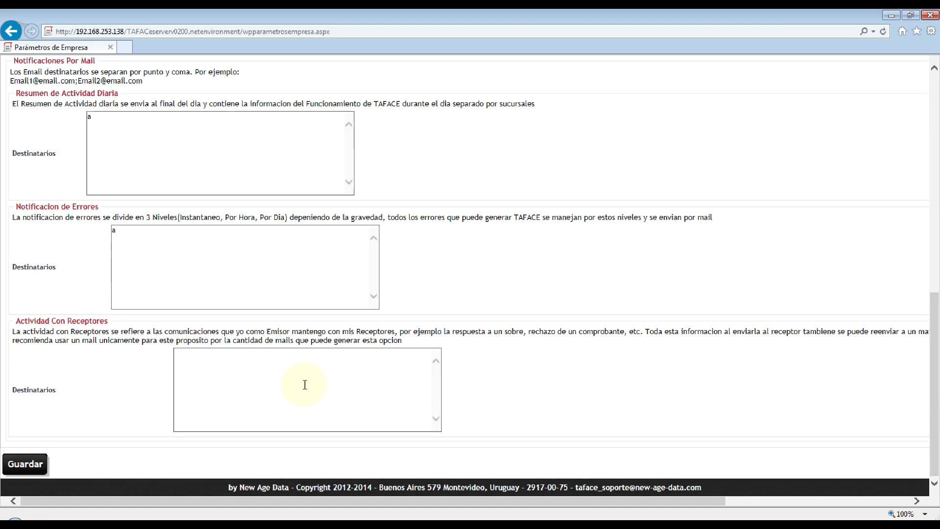
pyautogui.write('a')
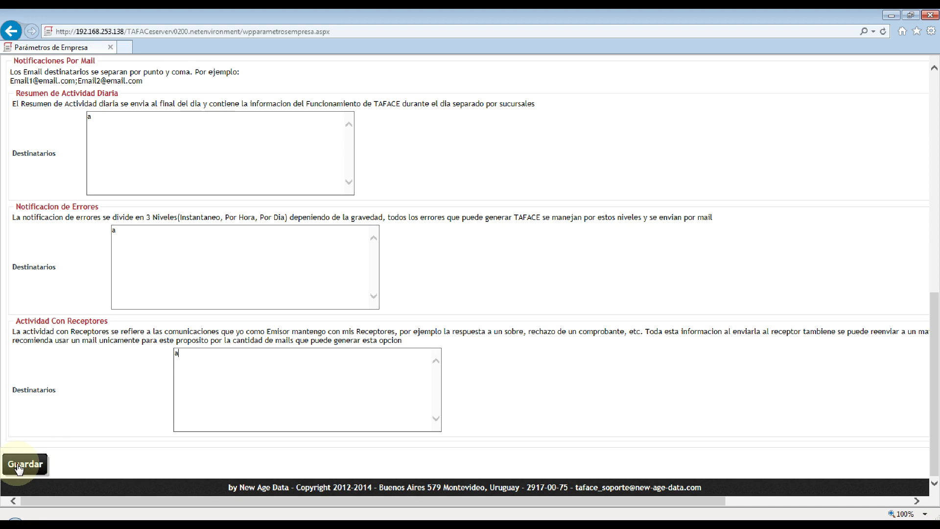
pyautogui.click(22, 464)
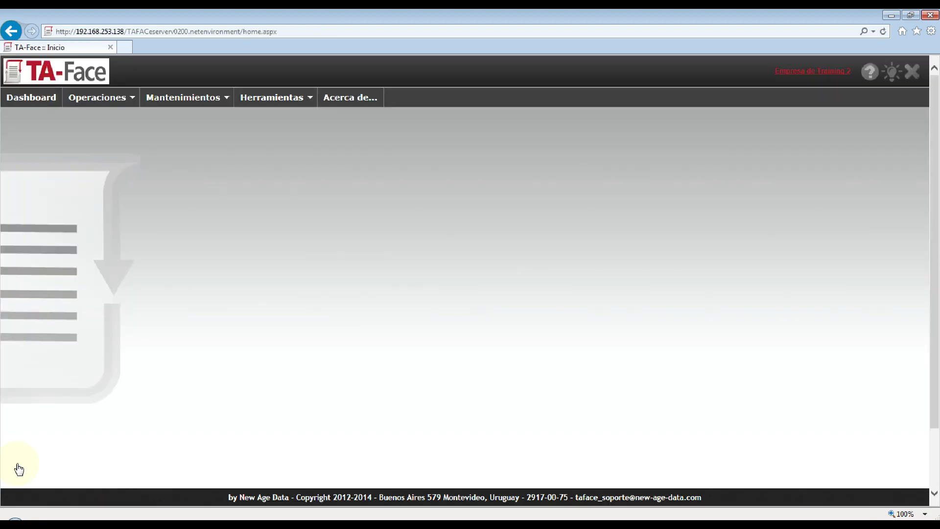